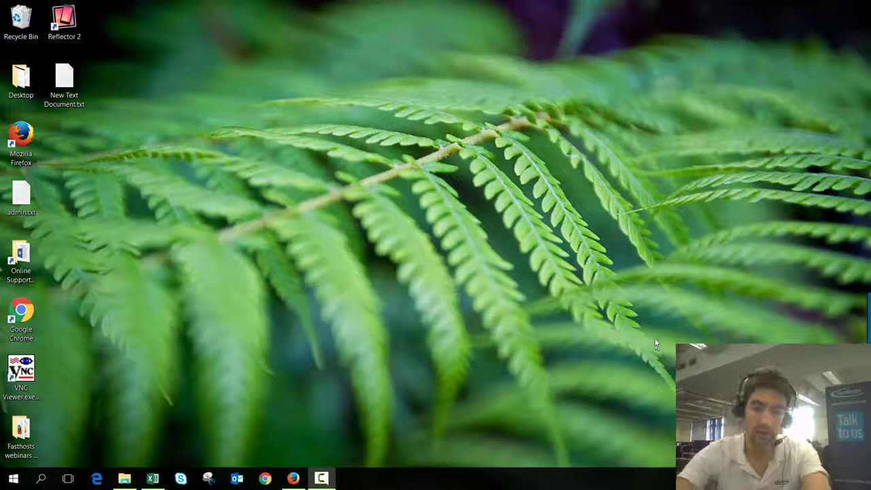
Step: Bring the Fasthosts website back and go from LOGIN to the Control Panel secure log-in page
left_click(293, 480)
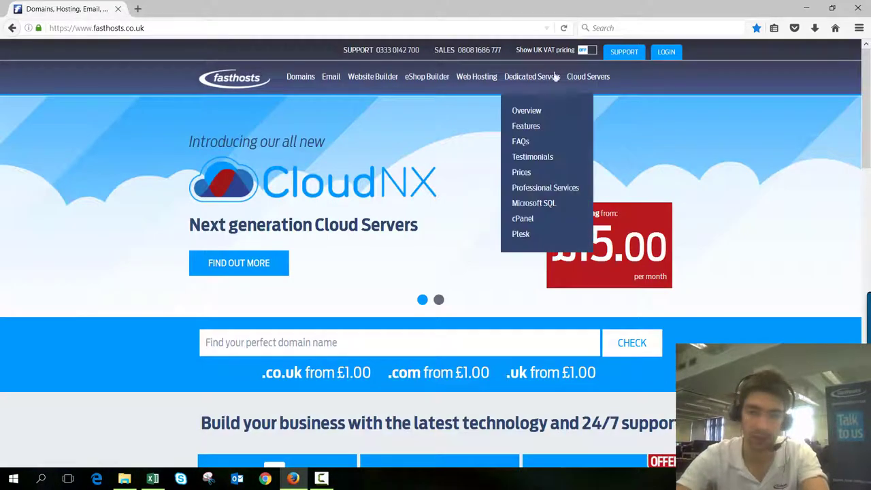
left_click(667, 52)
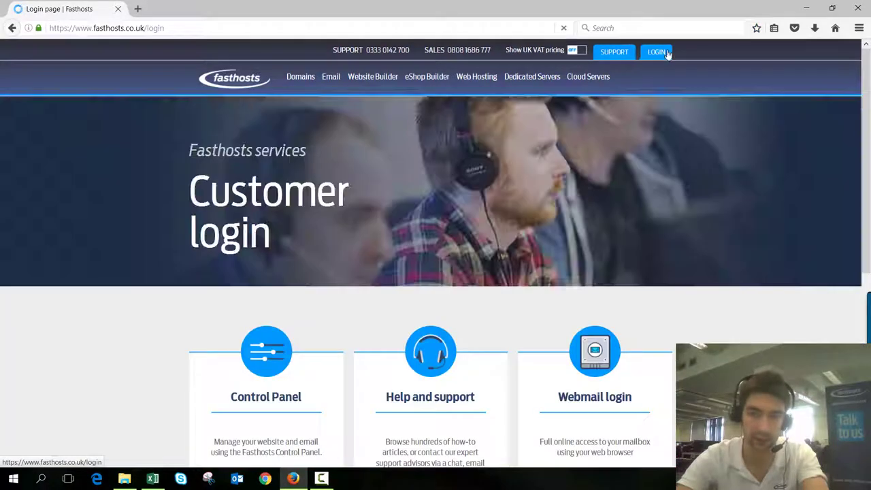
scroll(340, 198, "down", 3)
left_click(272, 351)
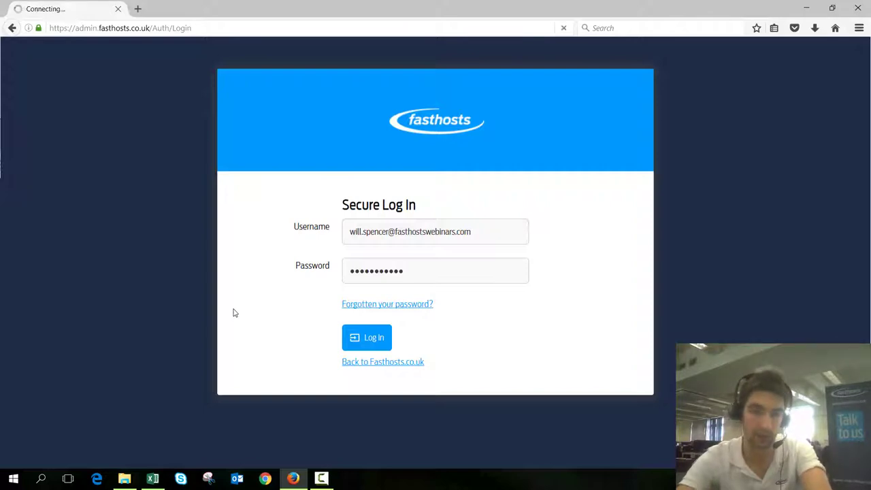
Step: Log in to the Control Panel and scroll the Domain Names list to fasthostswebinars.com
left_click(375, 343)
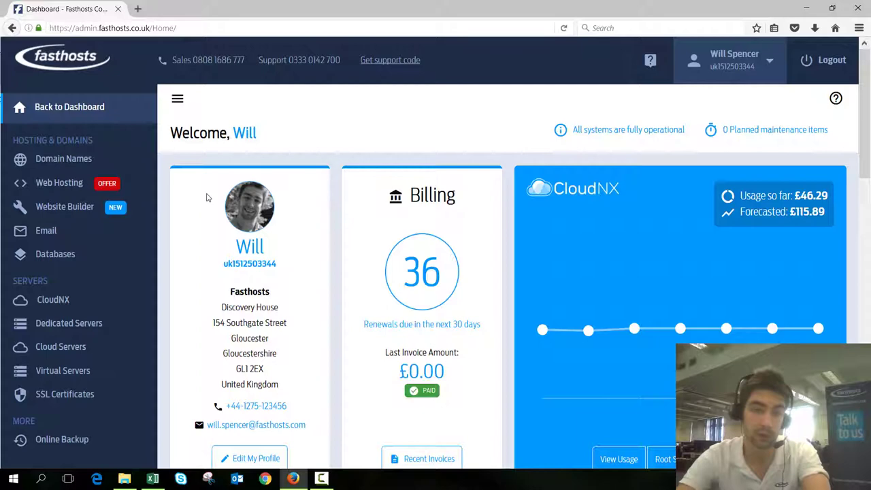
left_click(79, 159)
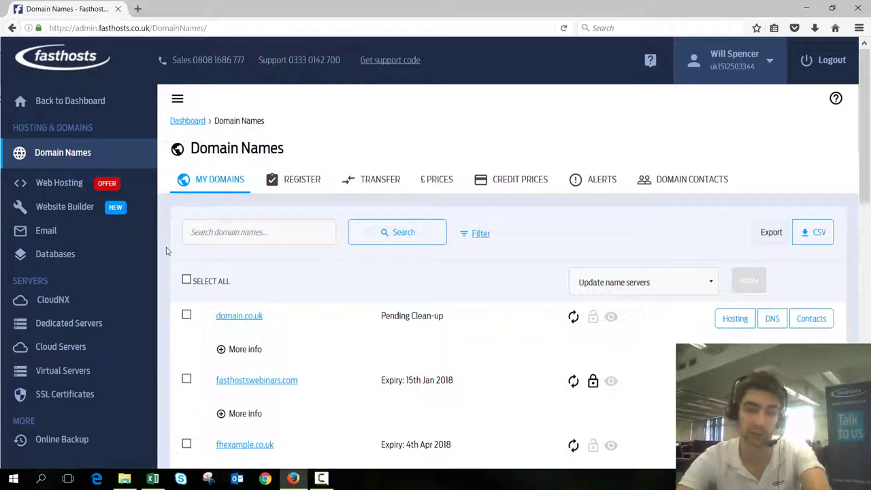
scroll(170, 239, "down", 3)
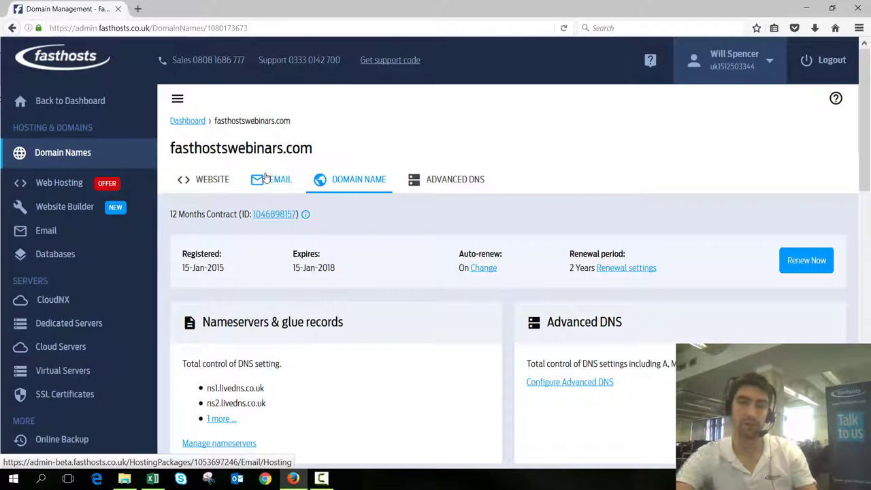
scroll(415, 313, "down", 3)
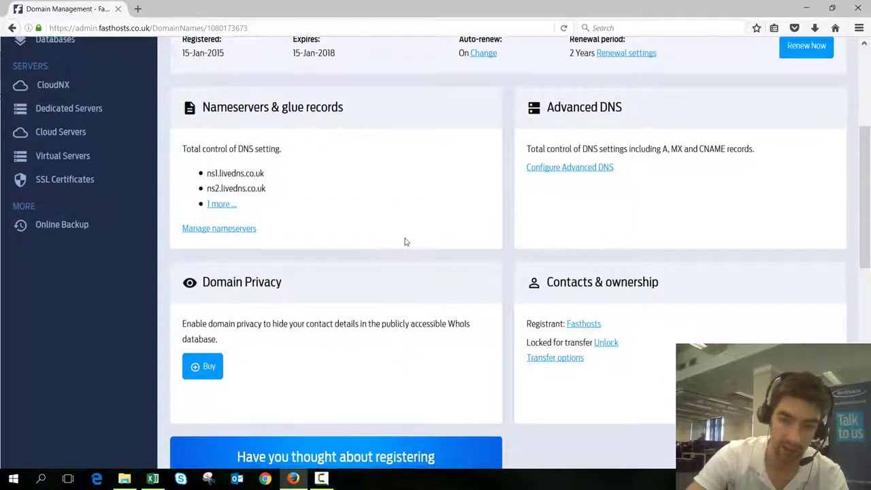
scroll(406, 243, "down", 1)
scroll(336, 152, "up", 2)
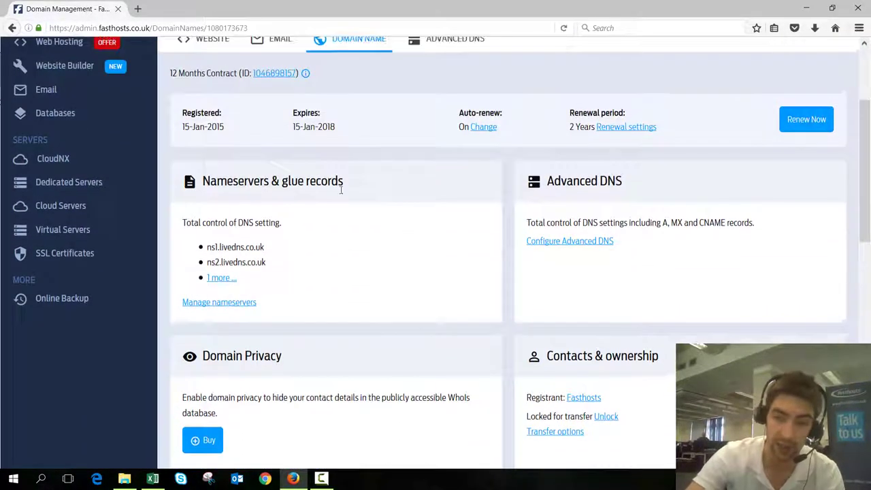
scroll(277, 283, "down", 1)
left_click_drag(281, 284, 200, 286)
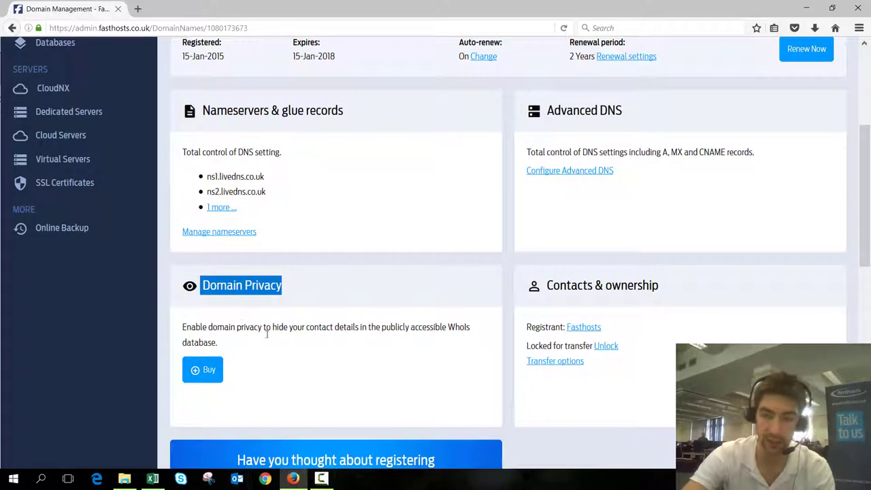
left_click(308, 356)
scroll(308, 356, "down", 4)
scroll(364, 304, "down", 4)
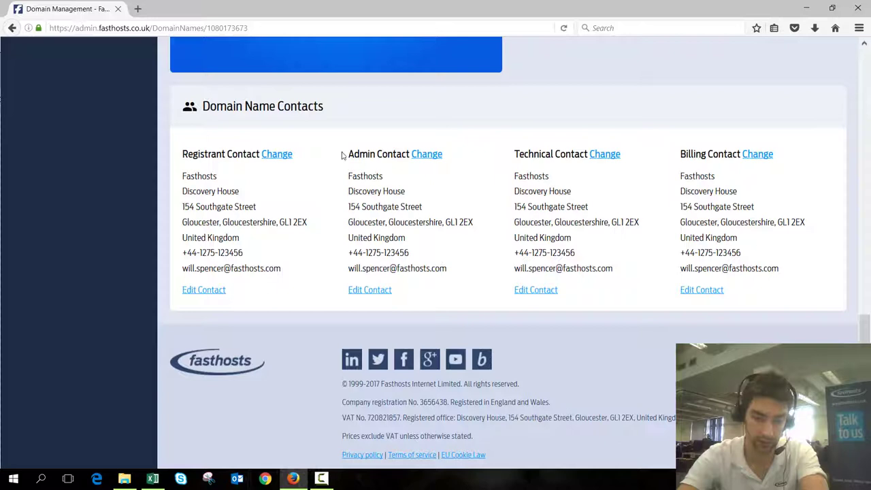
left_click_drag(346, 169, 425, 270)
left_click(386, 269)
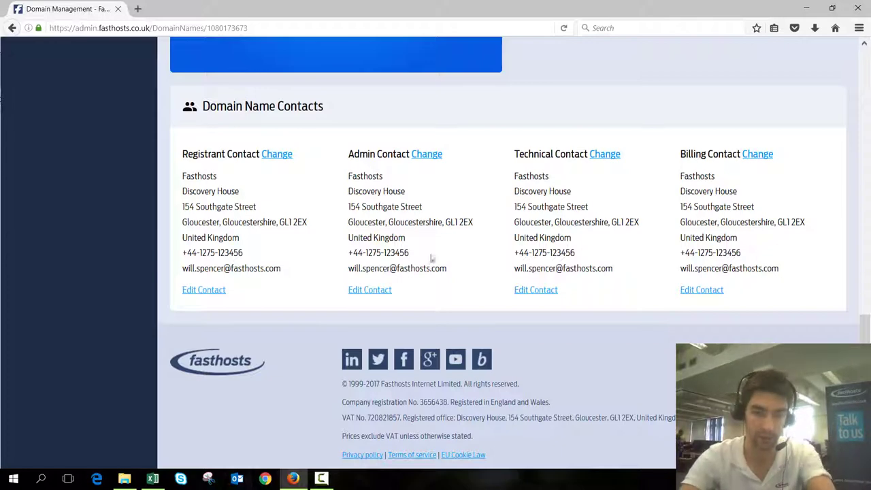
scroll(327, 222, "up", 4)
scroll(383, 230, "up", 6)
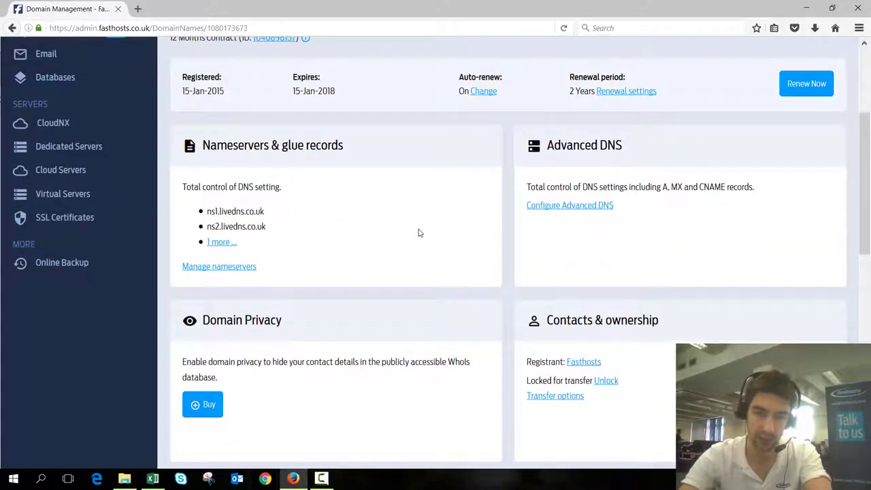
Step: Change fasthostswebinars.com from 'Locked for transfer' to unlocked, confirming in the dialog
left_click(608, 382)
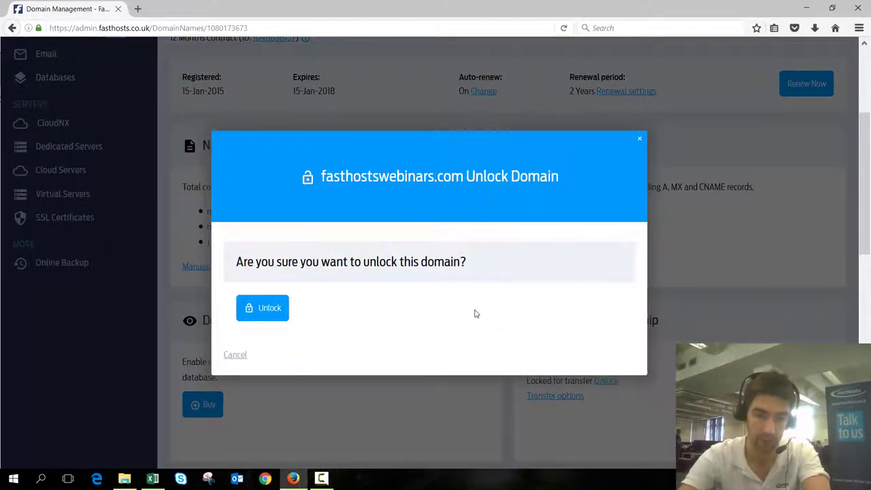
left_click(283, 309)
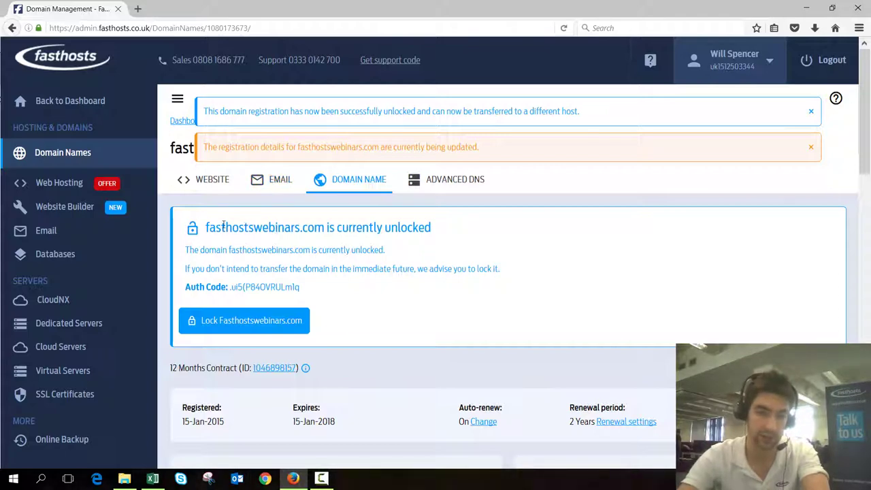
left_click_drag(215, 228, 417, 230)
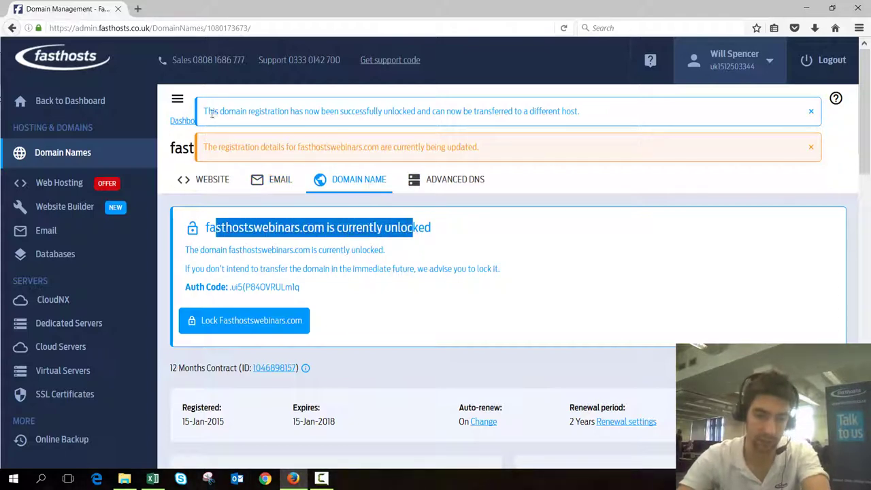
left_click_drag(204, 110, 532, 123)
left_click_drag(209, 225, 481, 293)
left_click(532, 290)
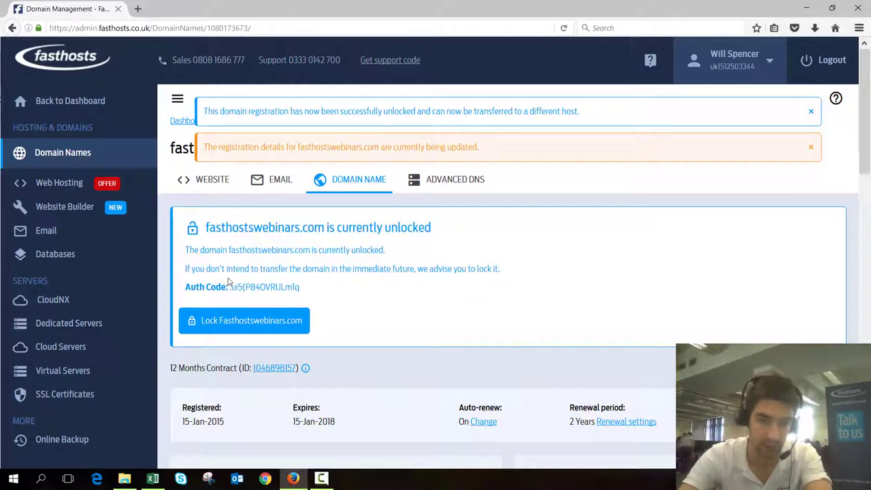
left_click_drag(230, 286, 307, 290)
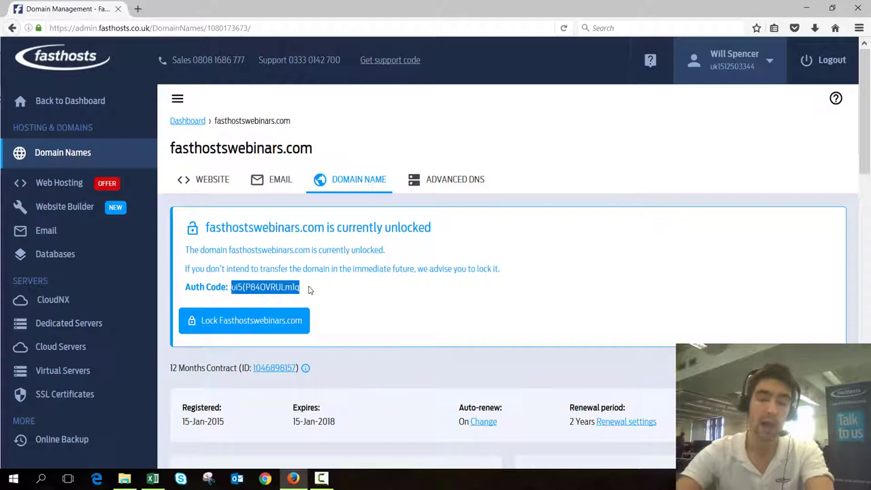
left_click(331, 285)
scroll(345, 282, "down", 6)
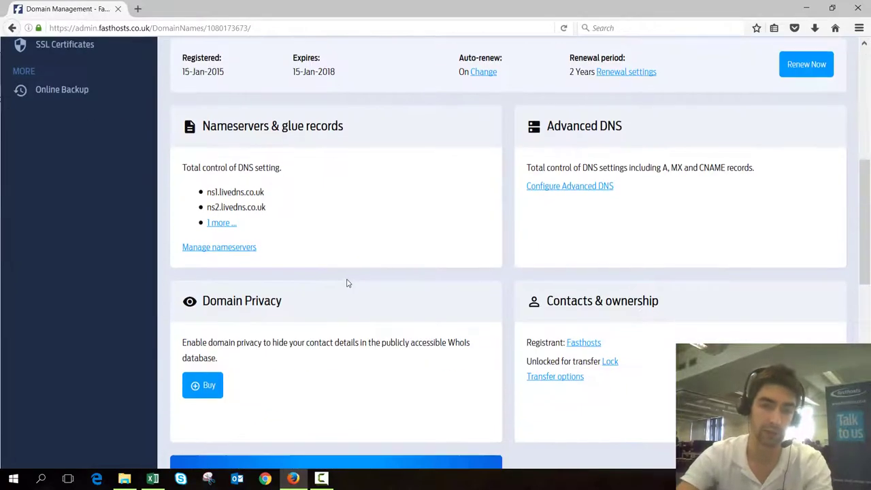
scroll(395, 263, "down", 5)
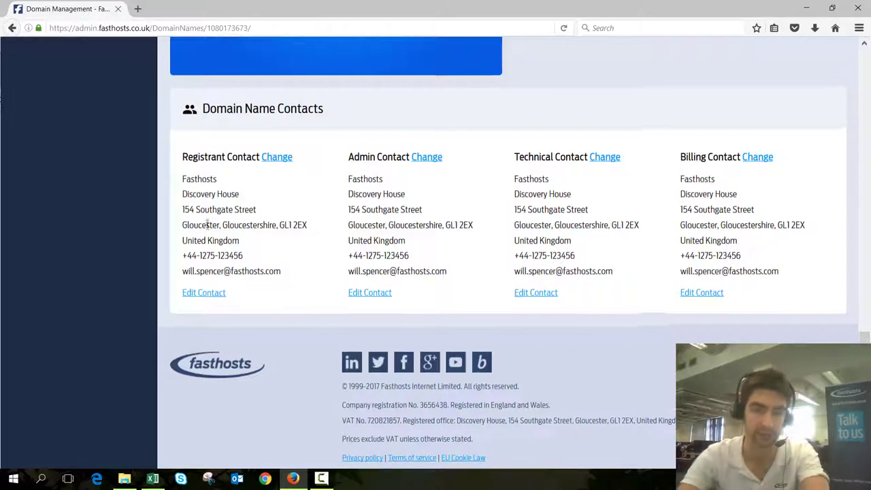
scroll(218, 221, "up", 5)
scroll(388, 245, "up", 5)
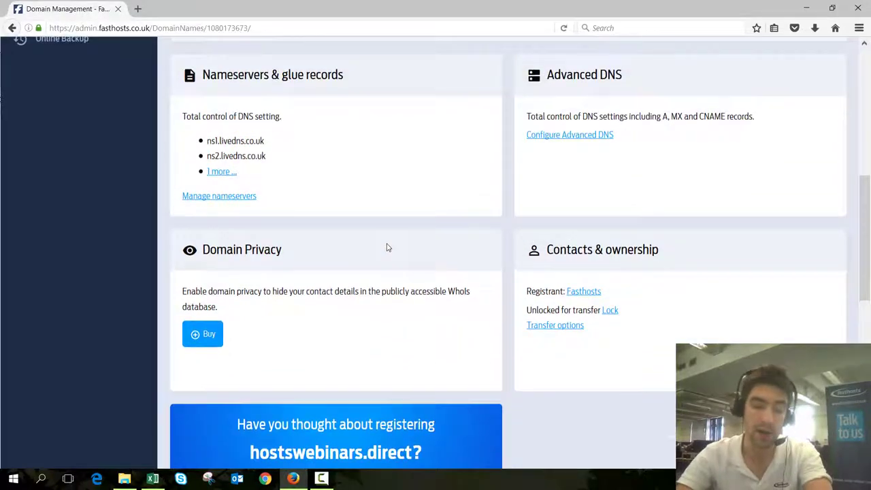
scroll(387, 247, "up", 1)
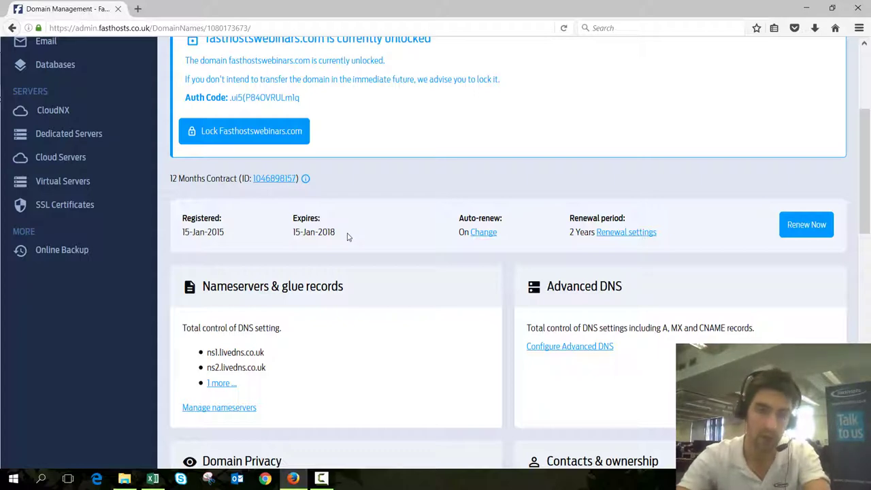
scroll(347, 237, "down", 10)
triple_click(418, 268)
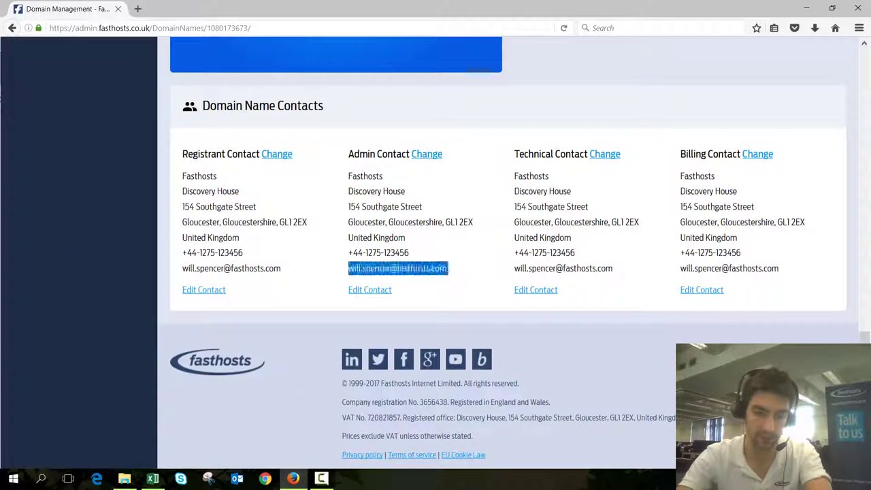
scroll(413, 257, "up", 10)
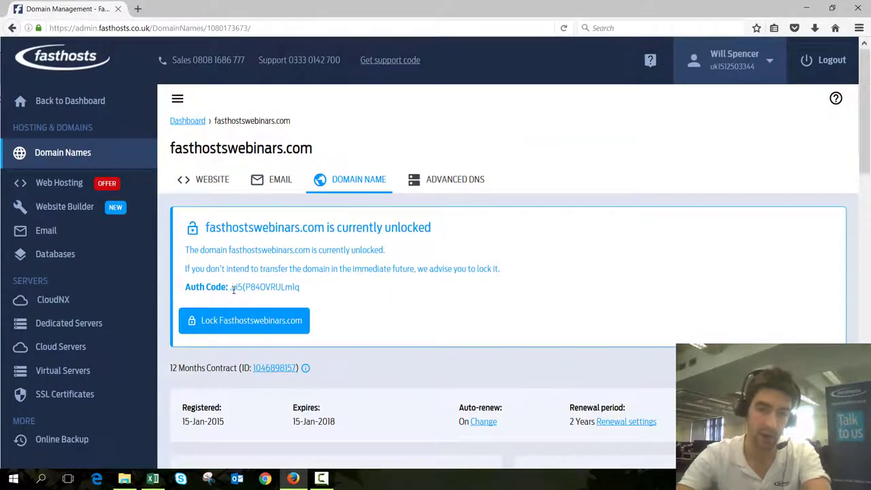
left_click_drag(232, 290, 304, 288)
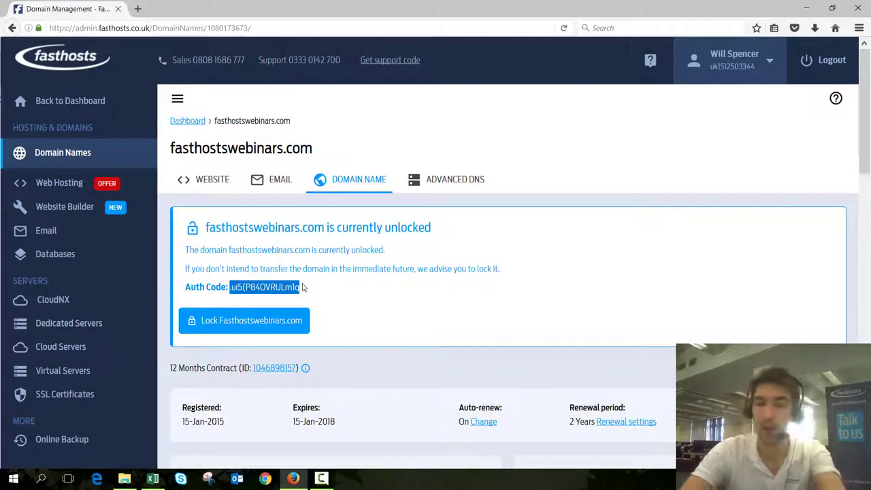
scroll(334, 278, "down", 10)
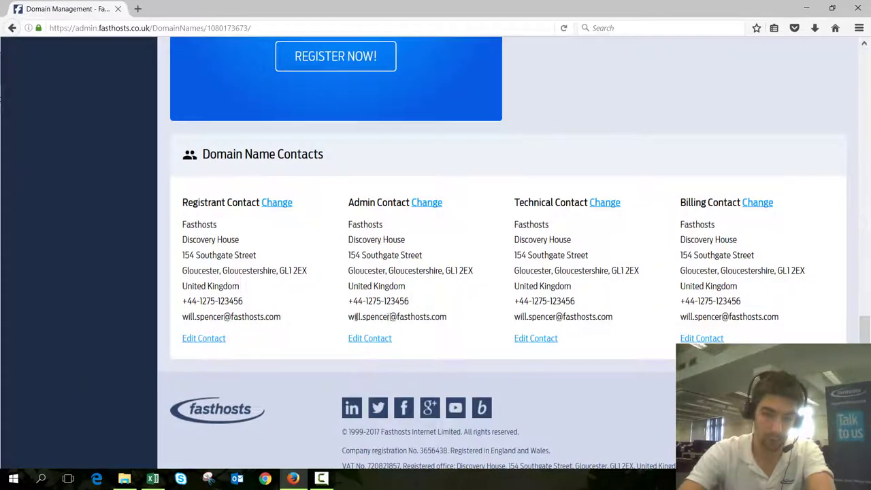
scroll(381, 310, "up", 8)
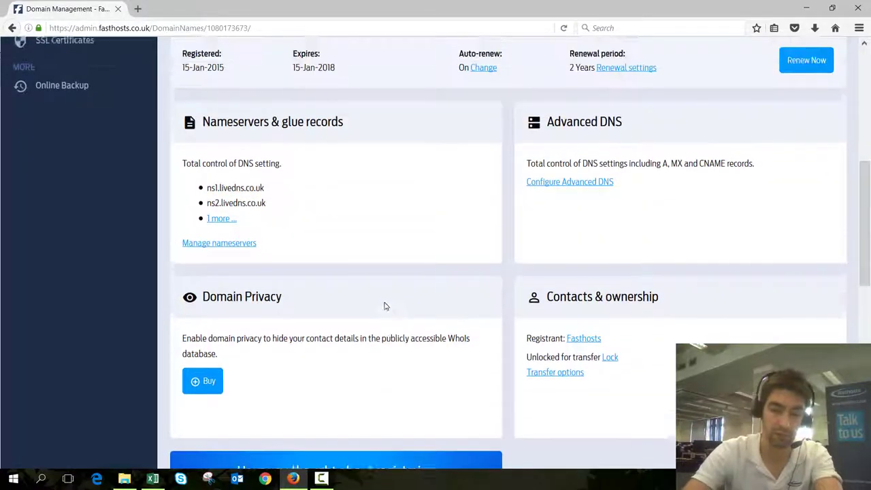
scroll(383, 305, "up", 3)
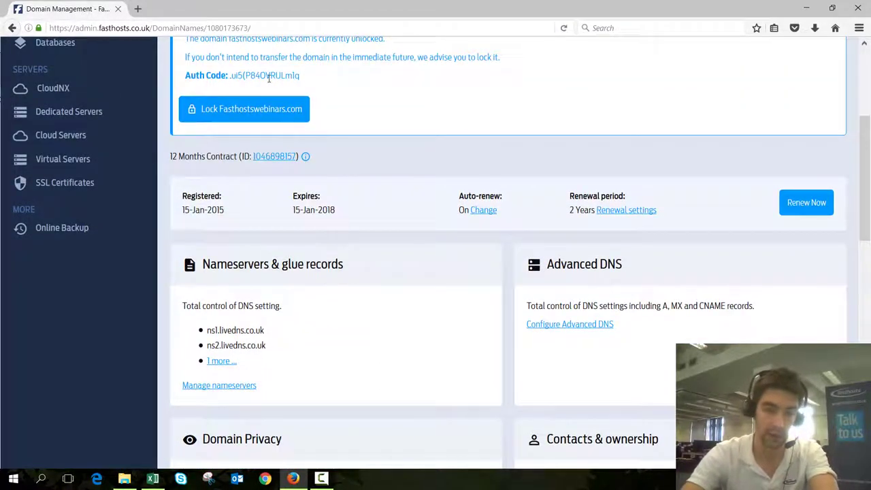